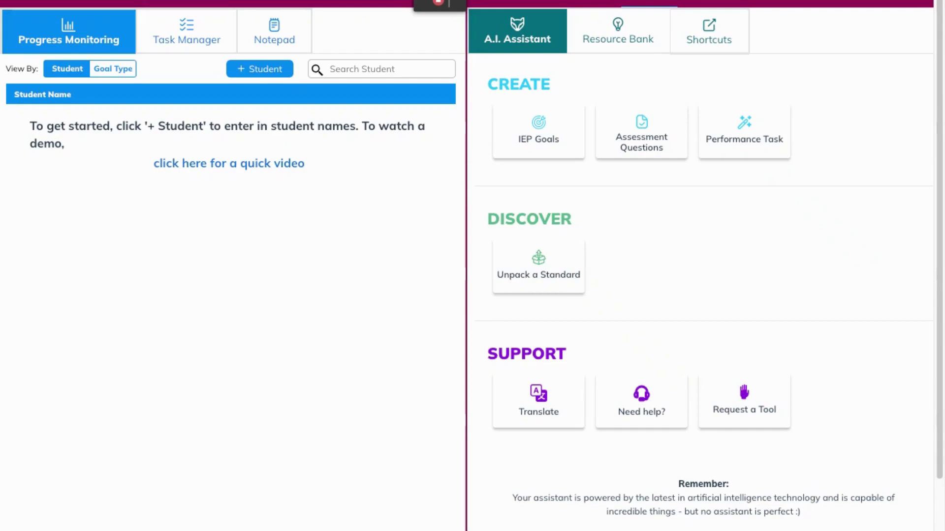
Step: Start adding students to progress monitoring and add a second student name row
{"action": "left_click", "coordinate": [282, 72]}
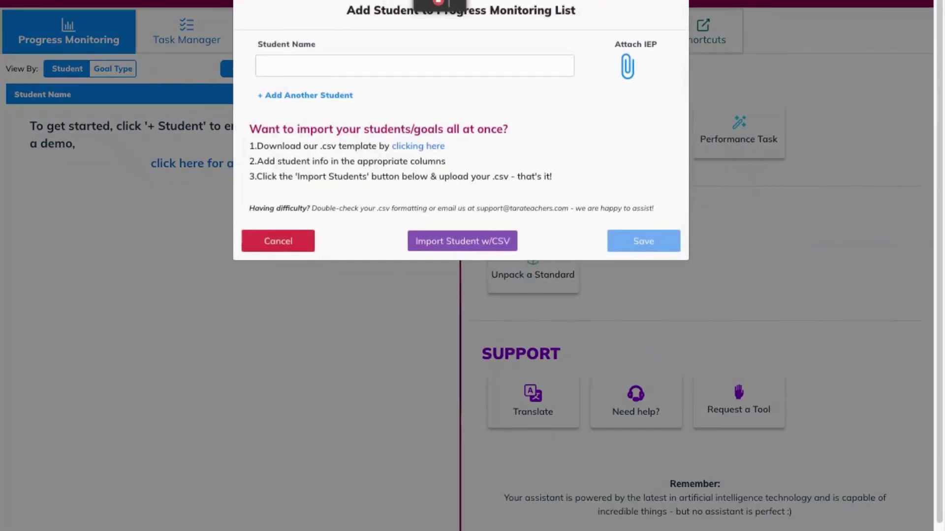
{"action": "type", "text": "Sandra Bullock"}
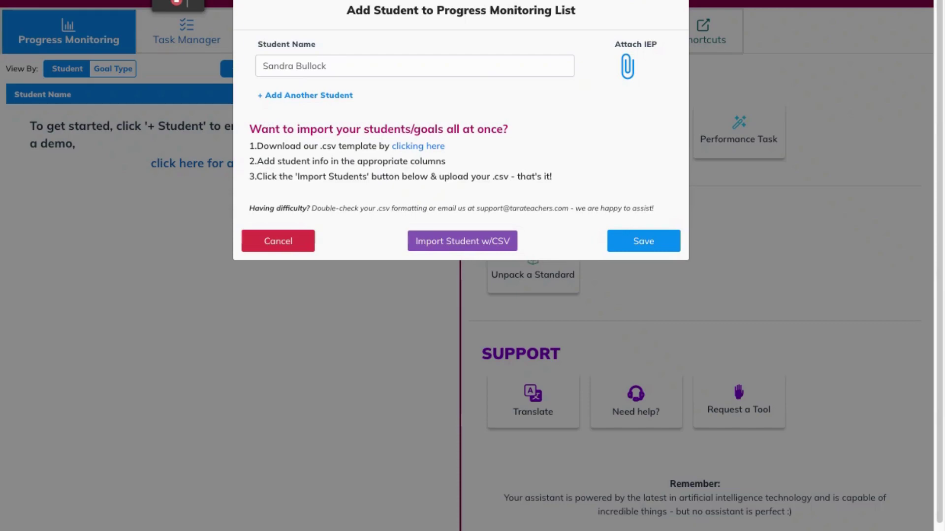
{"action": "left_click", "coordinate": [279, 97]}
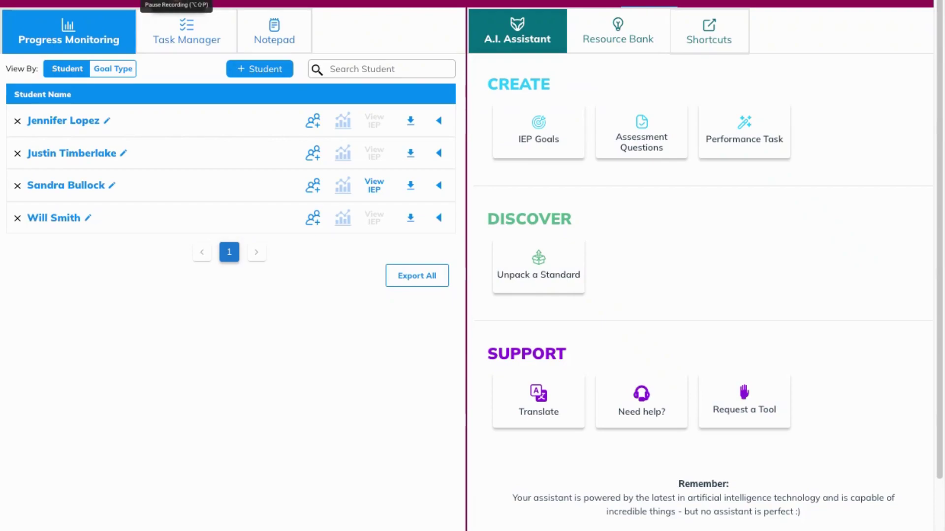
Step: Open Sandra Bullock's attached IEP PDF beside the student list
{"action": "left_click", "coordinate": [383, 187]}
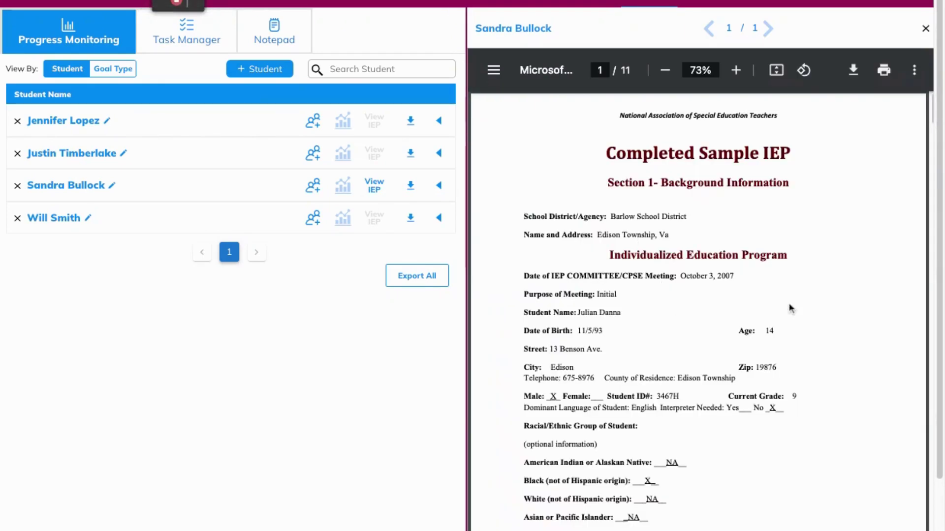
{"action": "scroll", "coordinate": [789, 308], "scroll_direction": "down", "scroll_amount": 3}
{"action": "scroll", "coordinate": [683, 310], "scroll_direction": "down", "scroll_amount": 2}
{"action": "scroll", "coordinate": [683, 311], "scroll_direction": "down", "scroll_amount": 5}
{"action": "scroll", "coordinate": [683, 311], "scroll_direction": "down", "scroll_amount": 5}
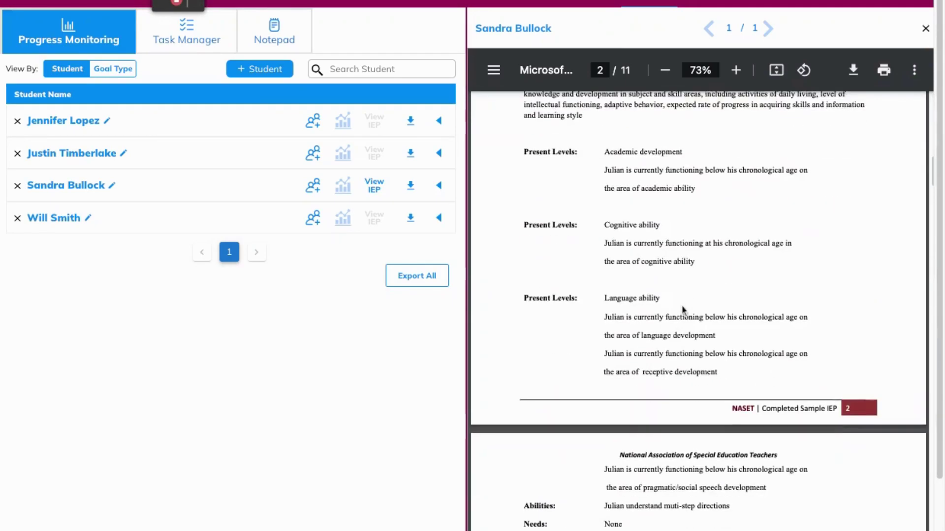
{"action": "scroll", "coordinate": [683, 311], "scroll_direction": "down", "scroll_amount": 3}
{"action": "scroll", "coordinate": [683, 311], "scroll_direction": "up", "scroll_amount": 10}
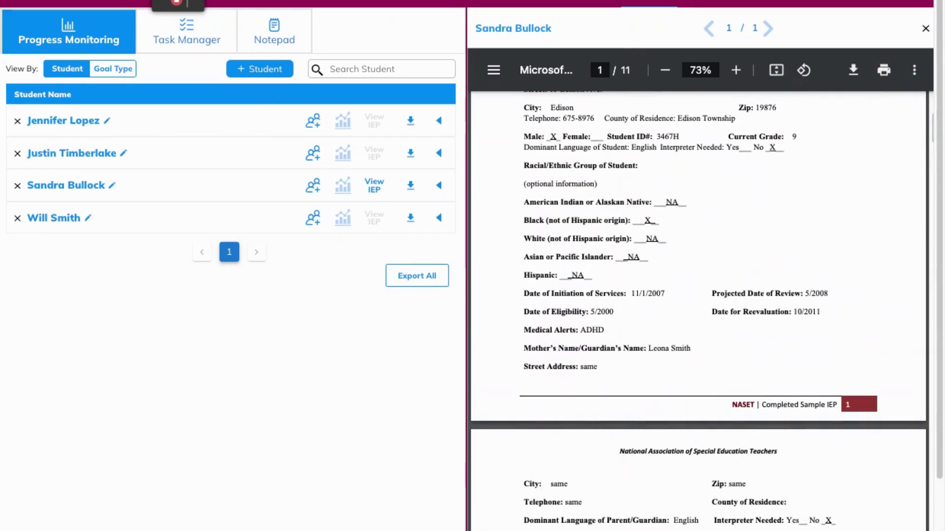